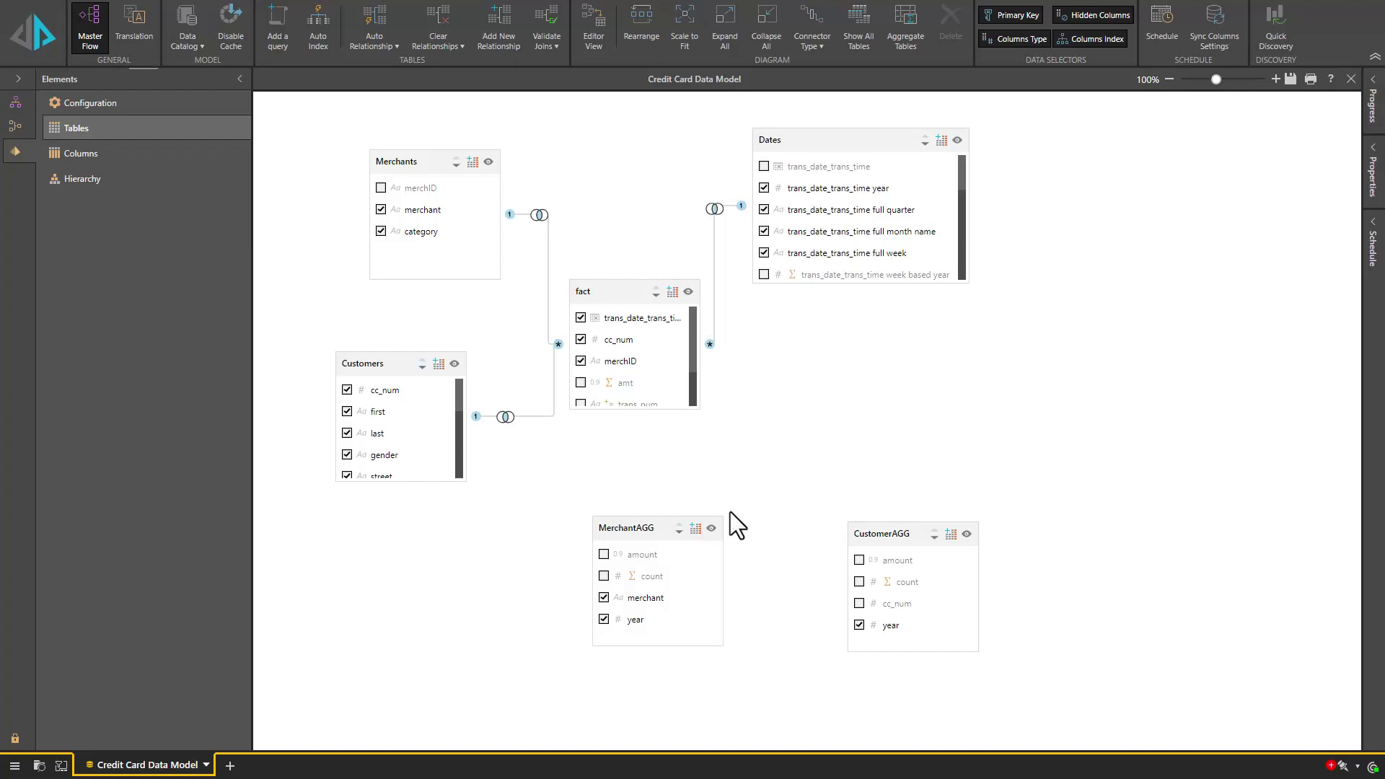
Set both MerchantAGG and CustomerAGG as aggregate tables from the diagram.
{"action": "right_click", "coordinate": [645, 531]}
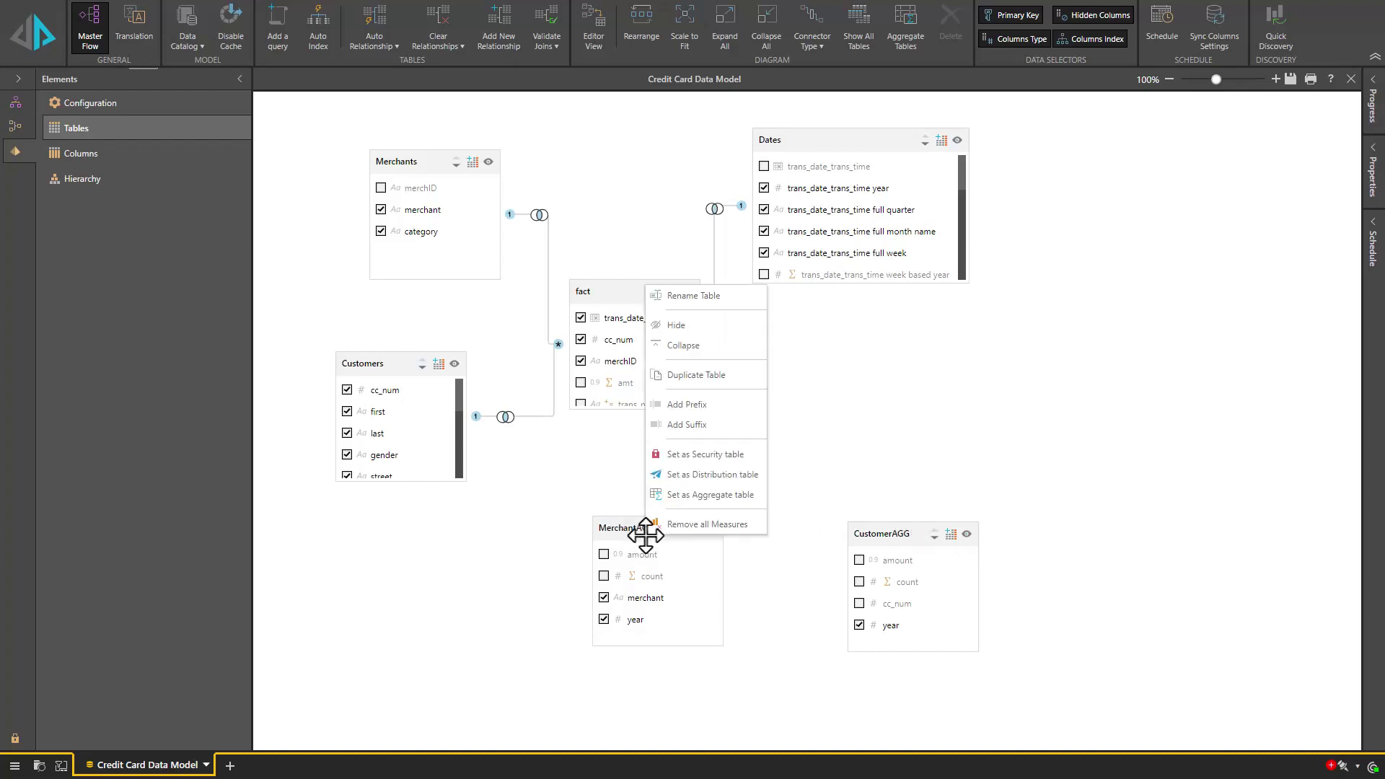
{"action": "left_click", "coordinate": [704, 496]}
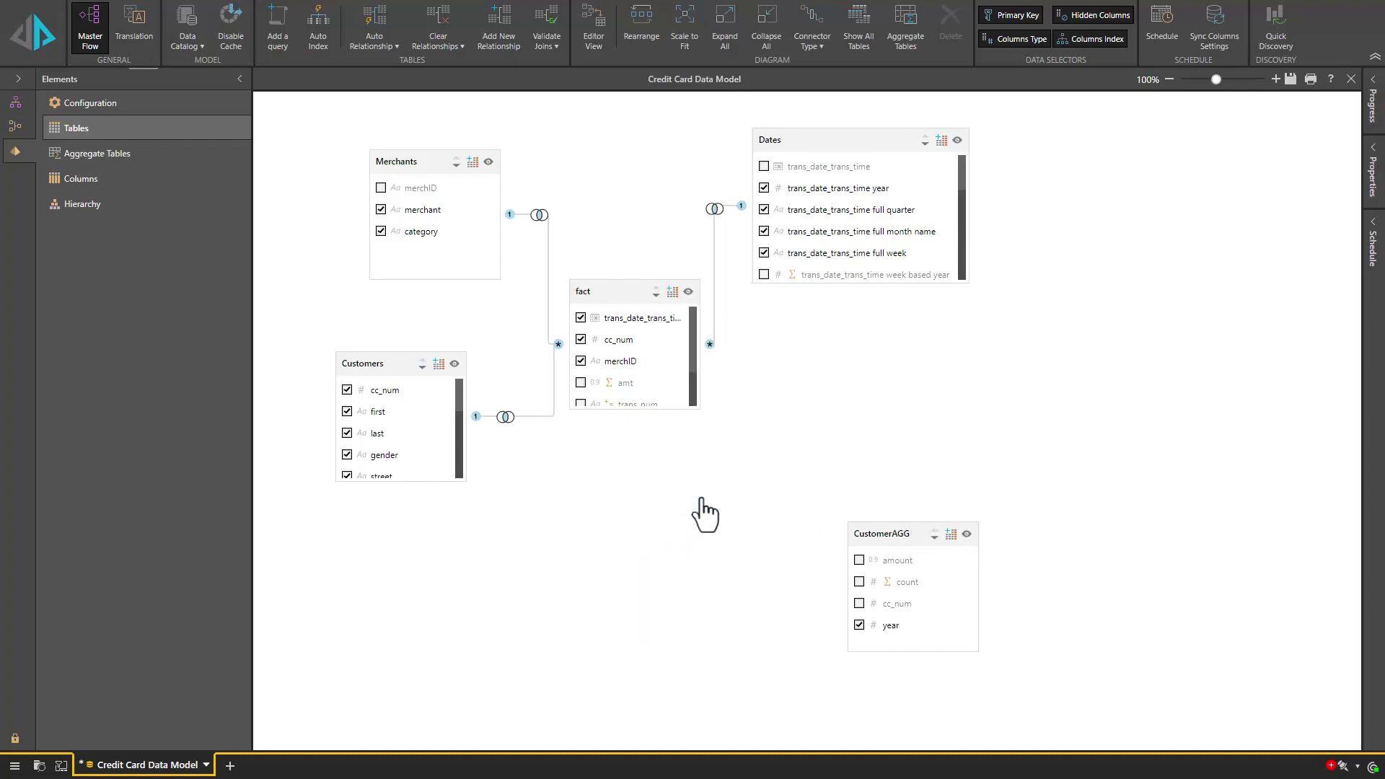
{"action": "right_click", "coordinate": [879, 533]}
{"action": "left_click", "coordinate": [957, 496]}
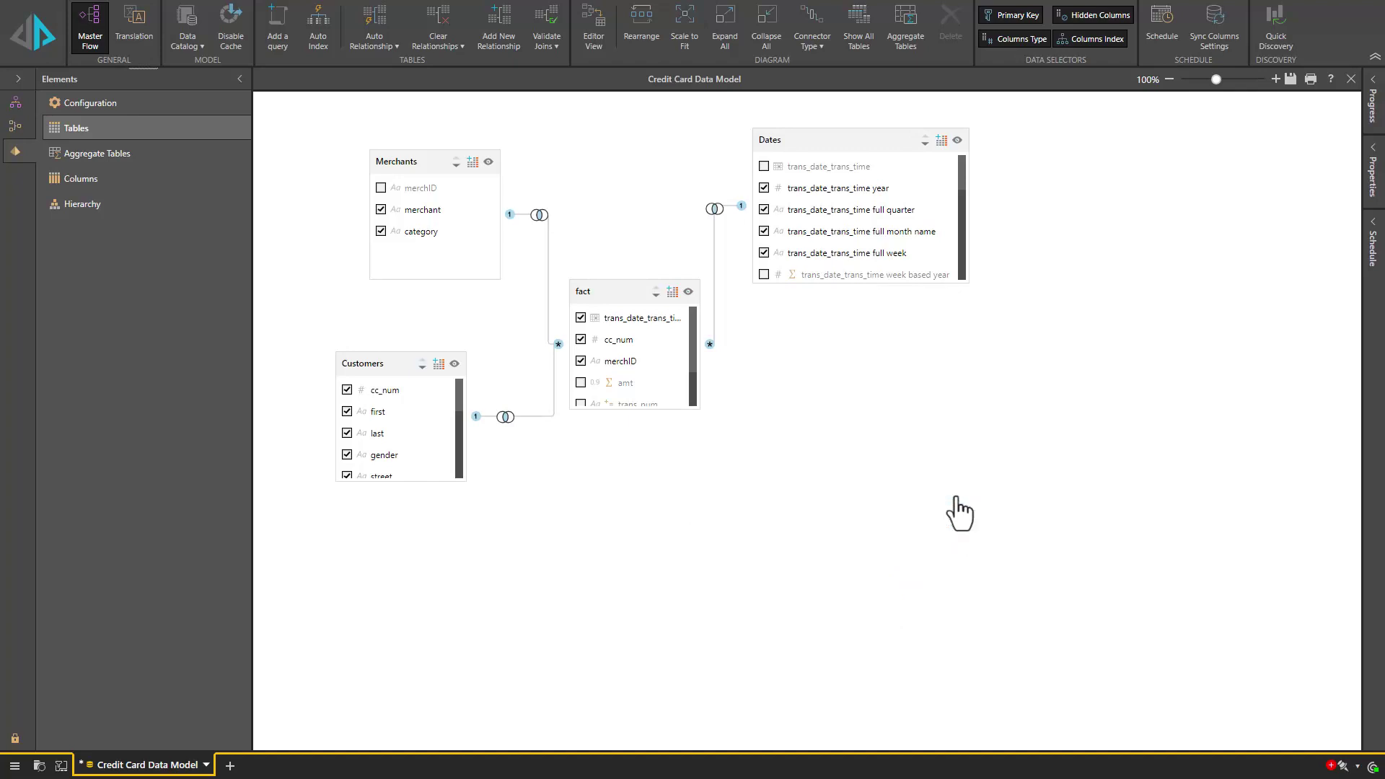
In the aggregate table mappings, map MerchantAGG amount to the fact table's amt column.
{"action": "left_click", "coordinate": [98, 156]}
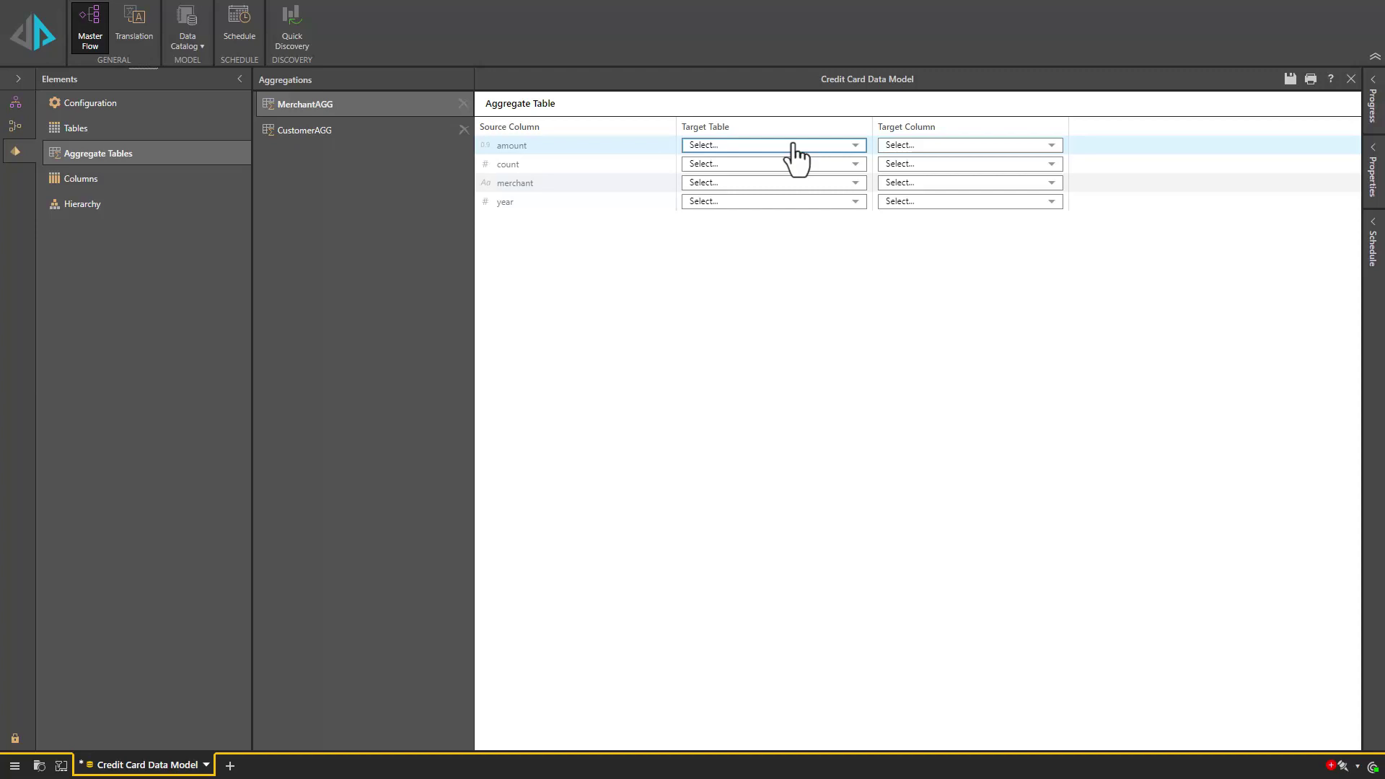
{"action": "left_click", "coordinate": [699, 147]}
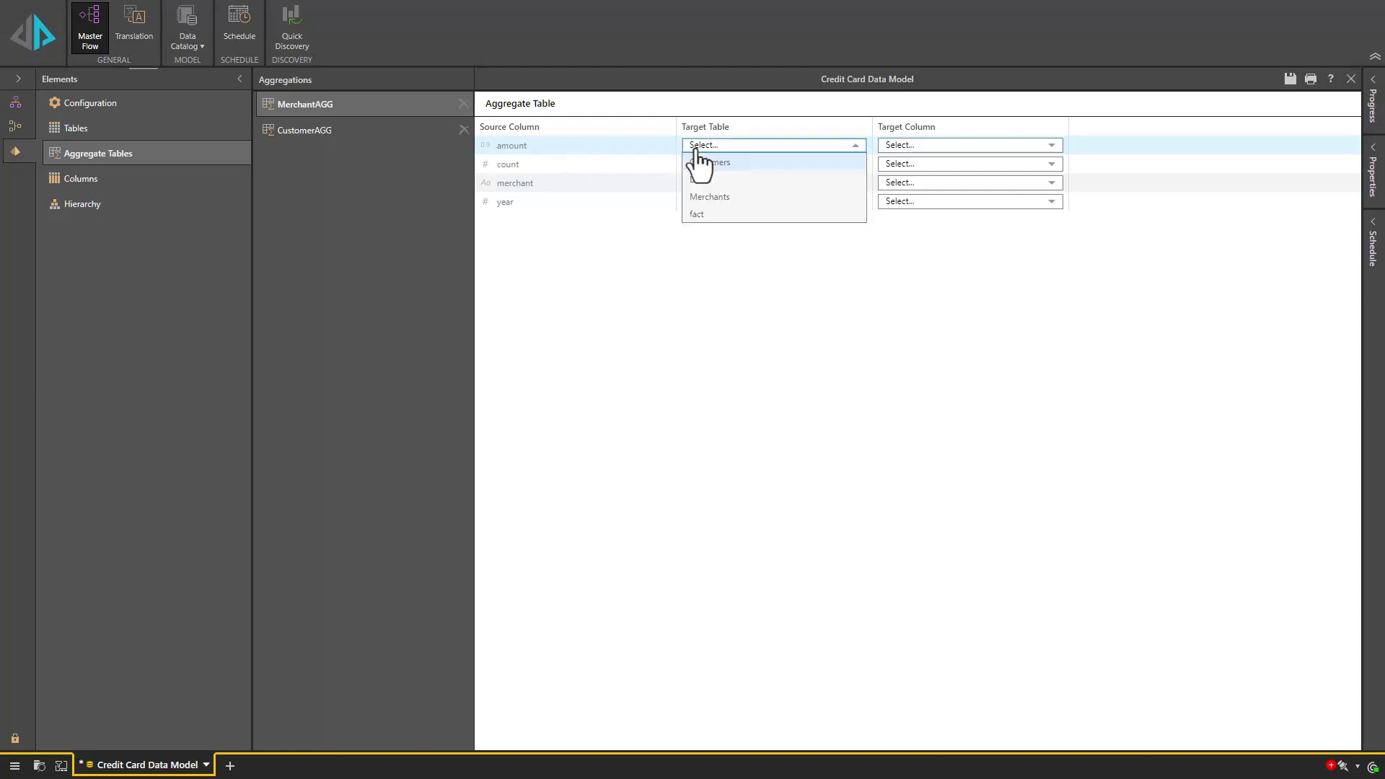
{"action": "left_click", "coordinate": [713, 215]}
{"action": "left_click", "coordinate": [936, 146]}
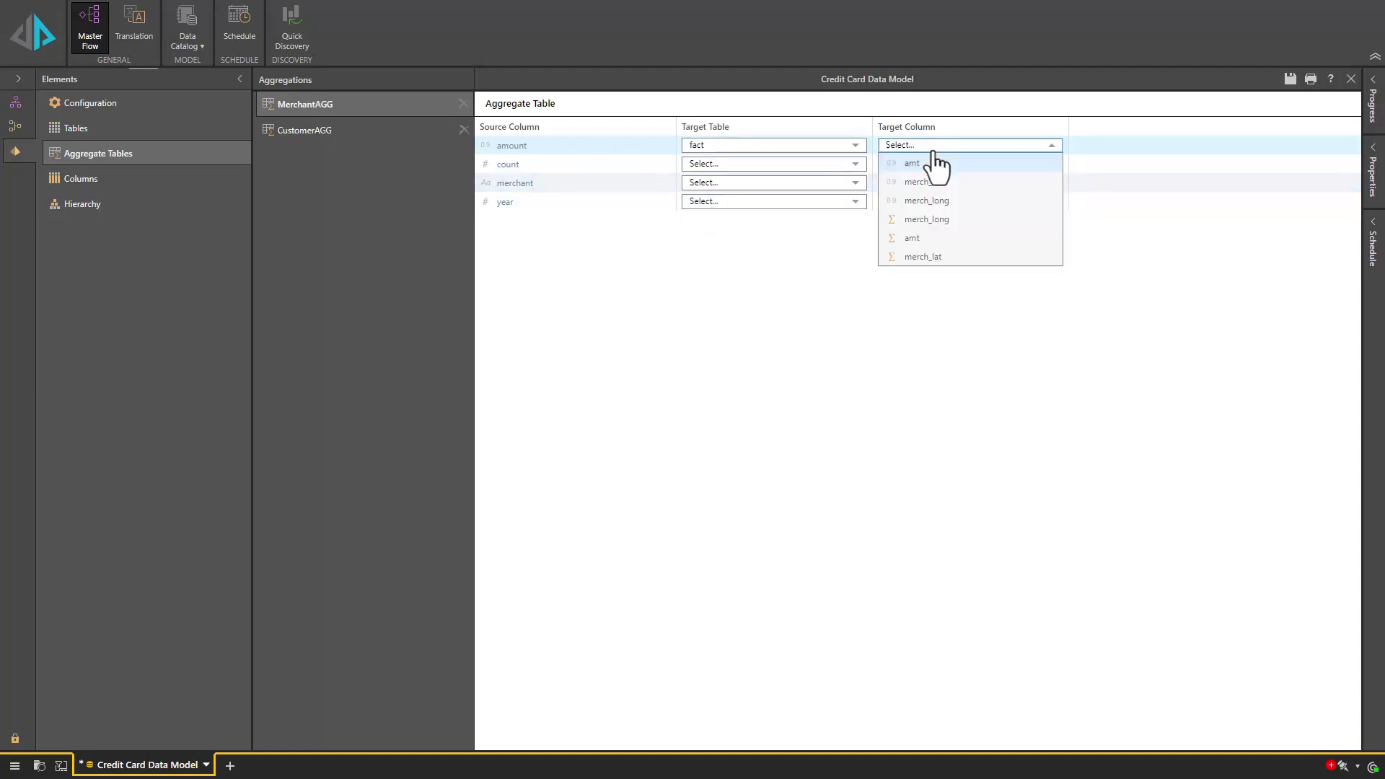
{"action": "left_click", "coordinate": [931, 238]}
Map MerchantAGG count to fact trans_count and merchant to the Merchants table's merchant column.
{"action": "left_click", "coordinate": [775, 165]}
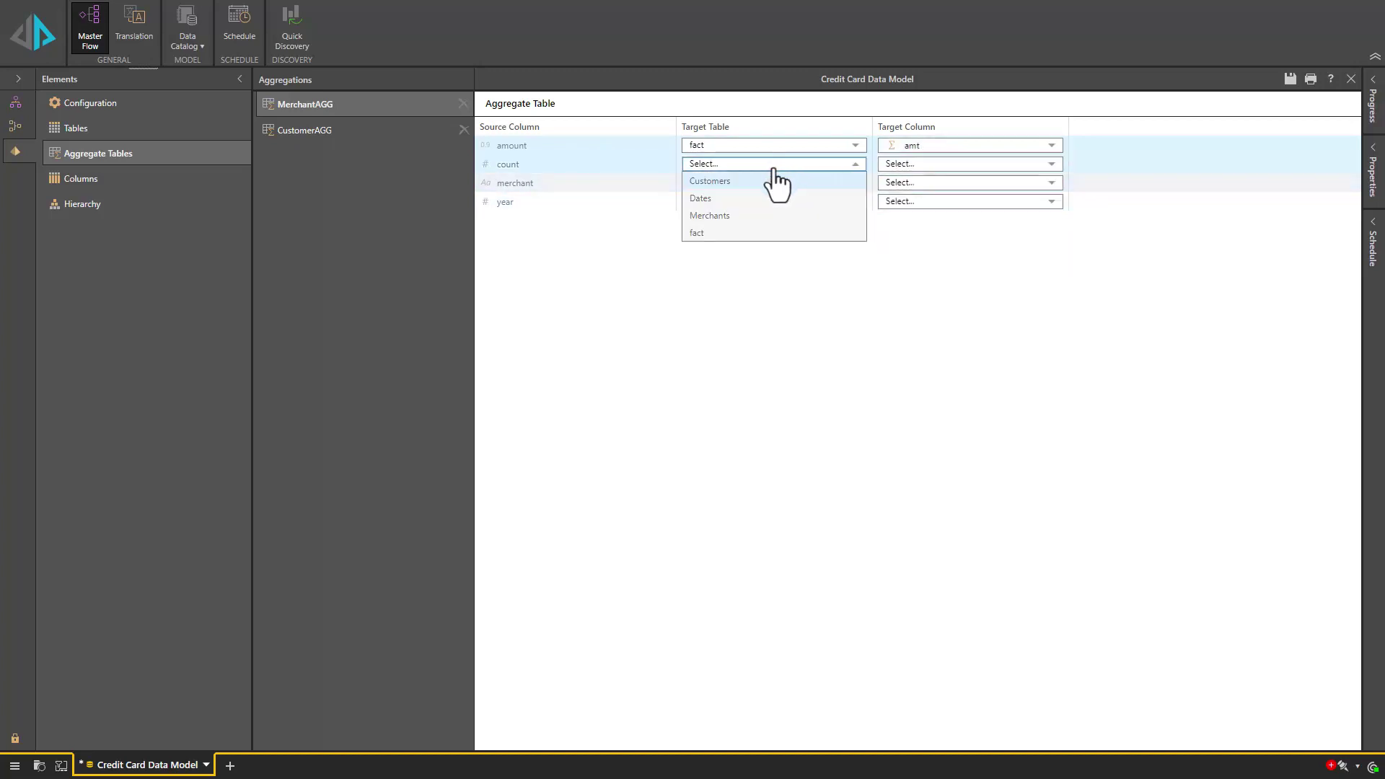
{"action": "left_click", "coordinate": [741, 235]}
{"action": "left_click", "coordinate": [953, 165]}
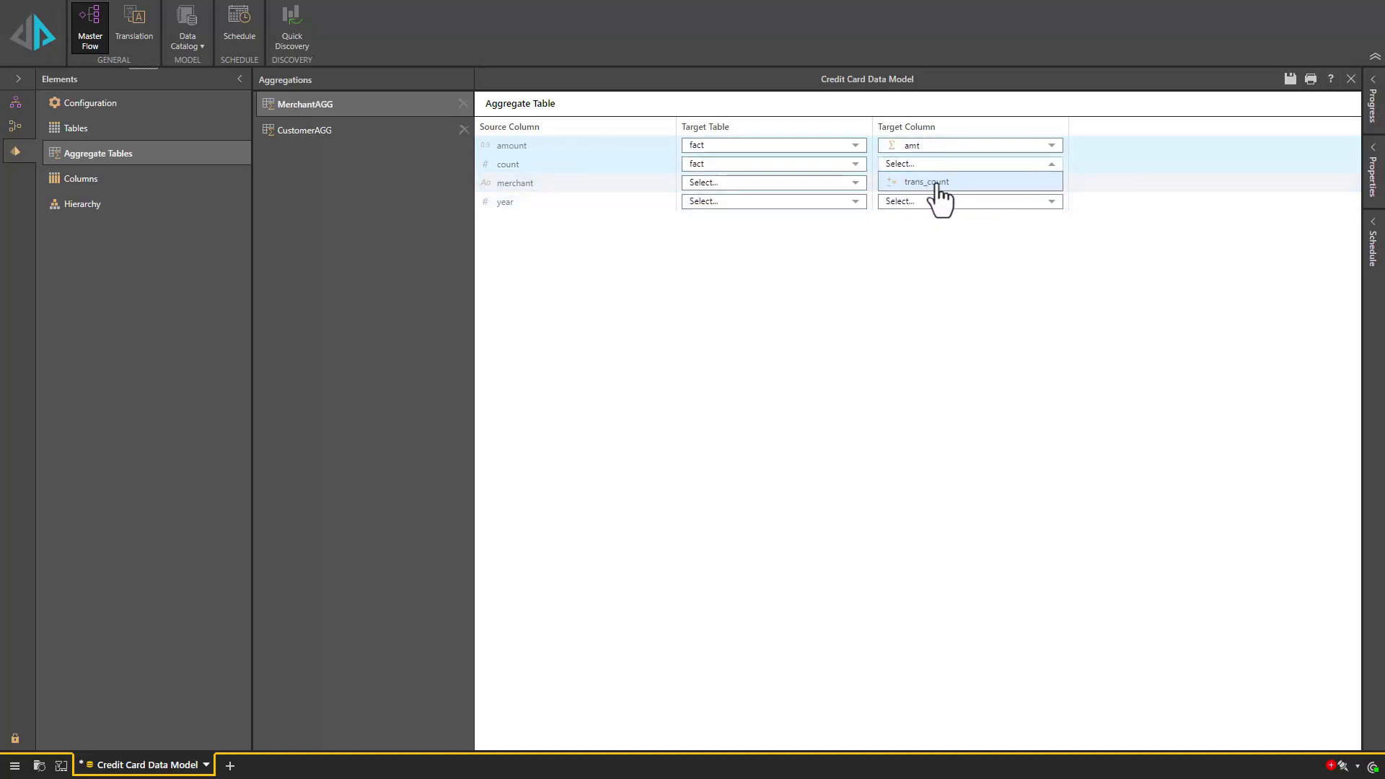
{"action": "left_click", "coordinate": [938, 199]}
{"action": "left_click", "coordinate": [806, 184]}
{"action": "left_click", "coordinate": [783, 232]}
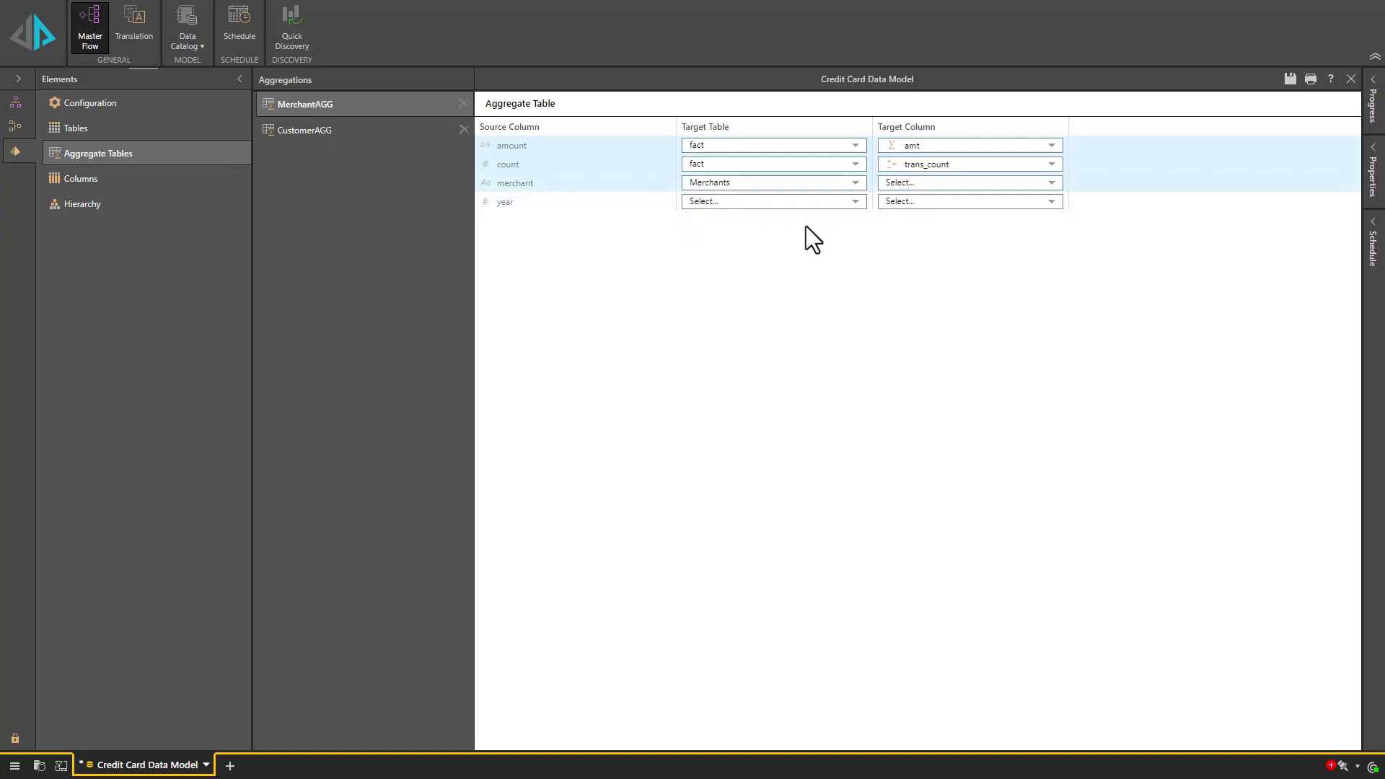
{"action": "left_click", "coordinate": [930, 185]}
{"action": "left_click", "coordinate": [929, 219]}
Map MerchantAGG year to the Dates trans_date_trans_time year column, then begin CustomerAGG's amount mapping.
{"action": "left_click", "coordinate": [768, 202]}
{"action": "left_click", "coordinate": [768, 219]}
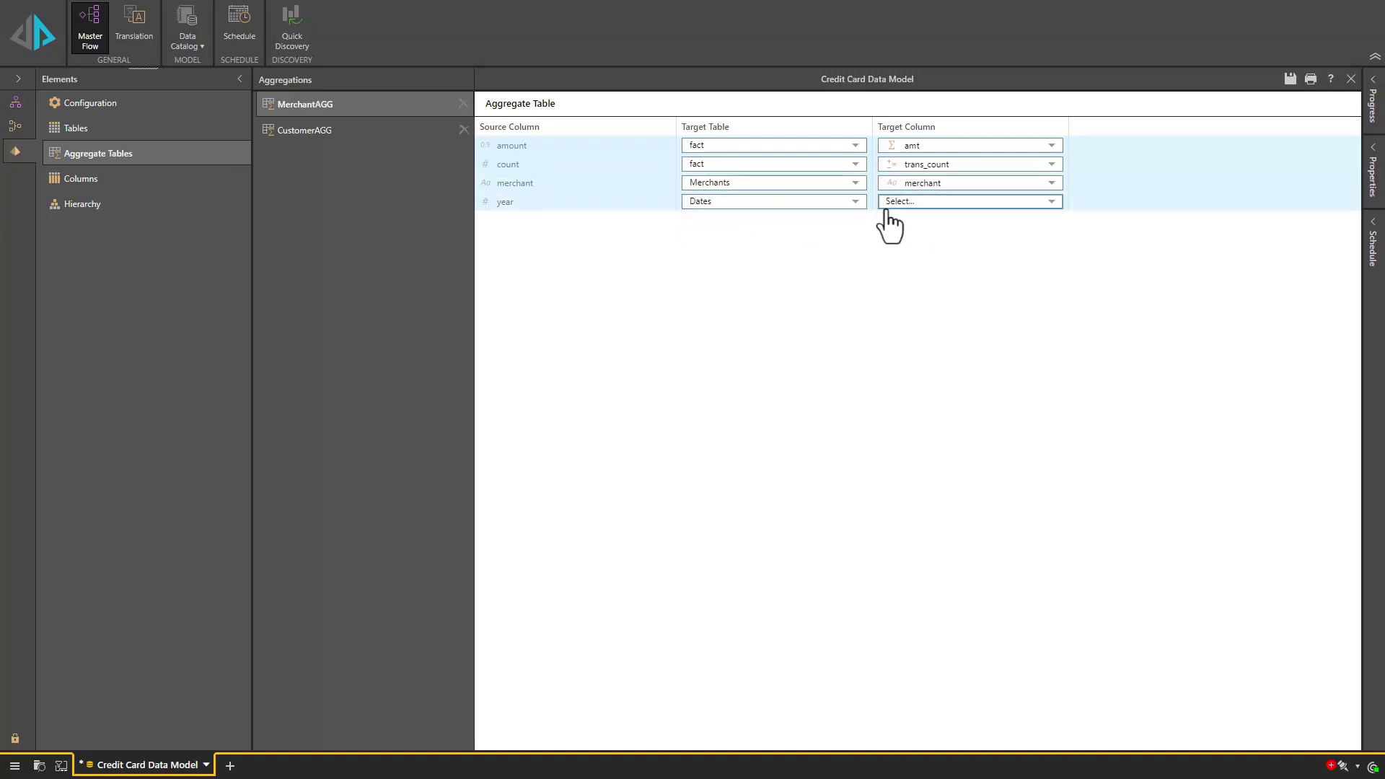
{"action": "left_click", "coordinate": [906, 204]}
{"action": "left_click", "coordinate": [931, 219]}
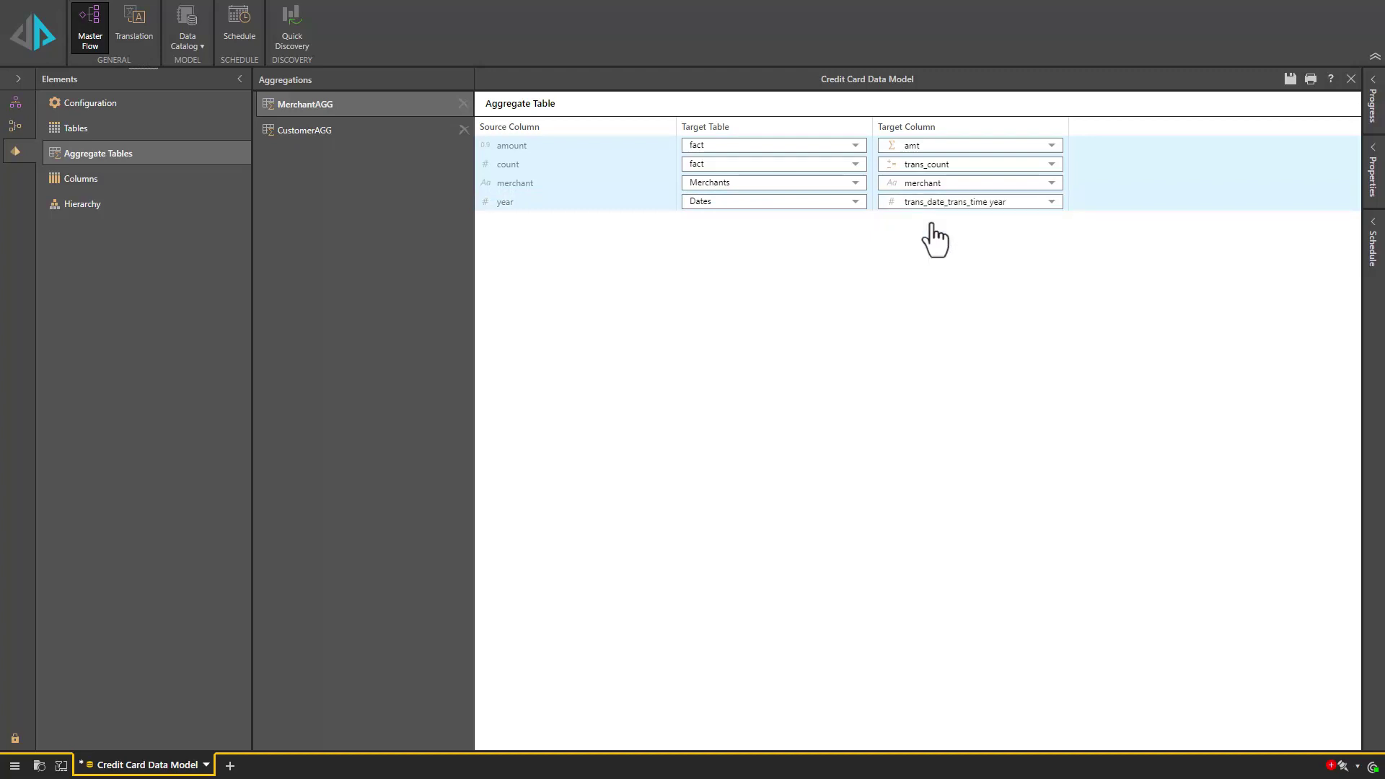
{"action": "left_click", "coordinate": [302, 132]}
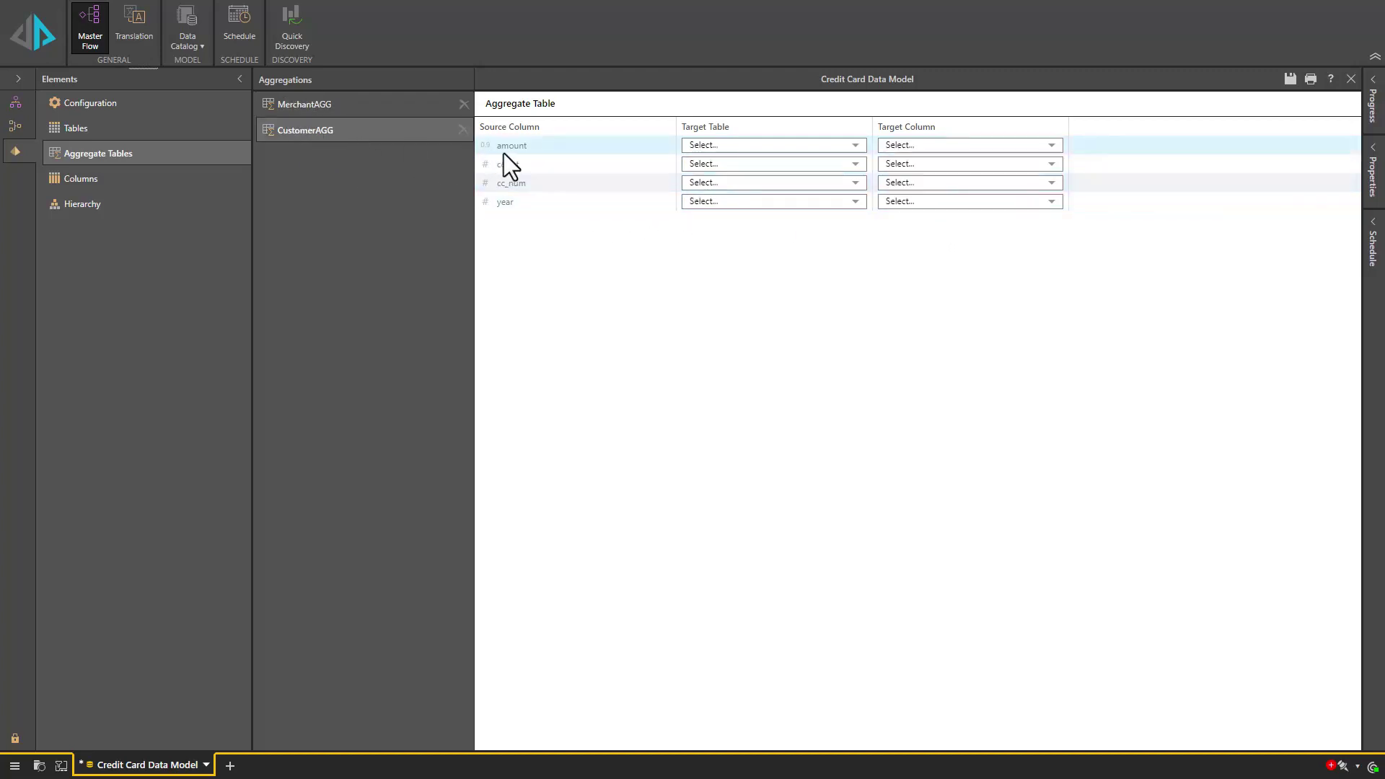
{"action": "left_click", "coordinate": [734, 146]}
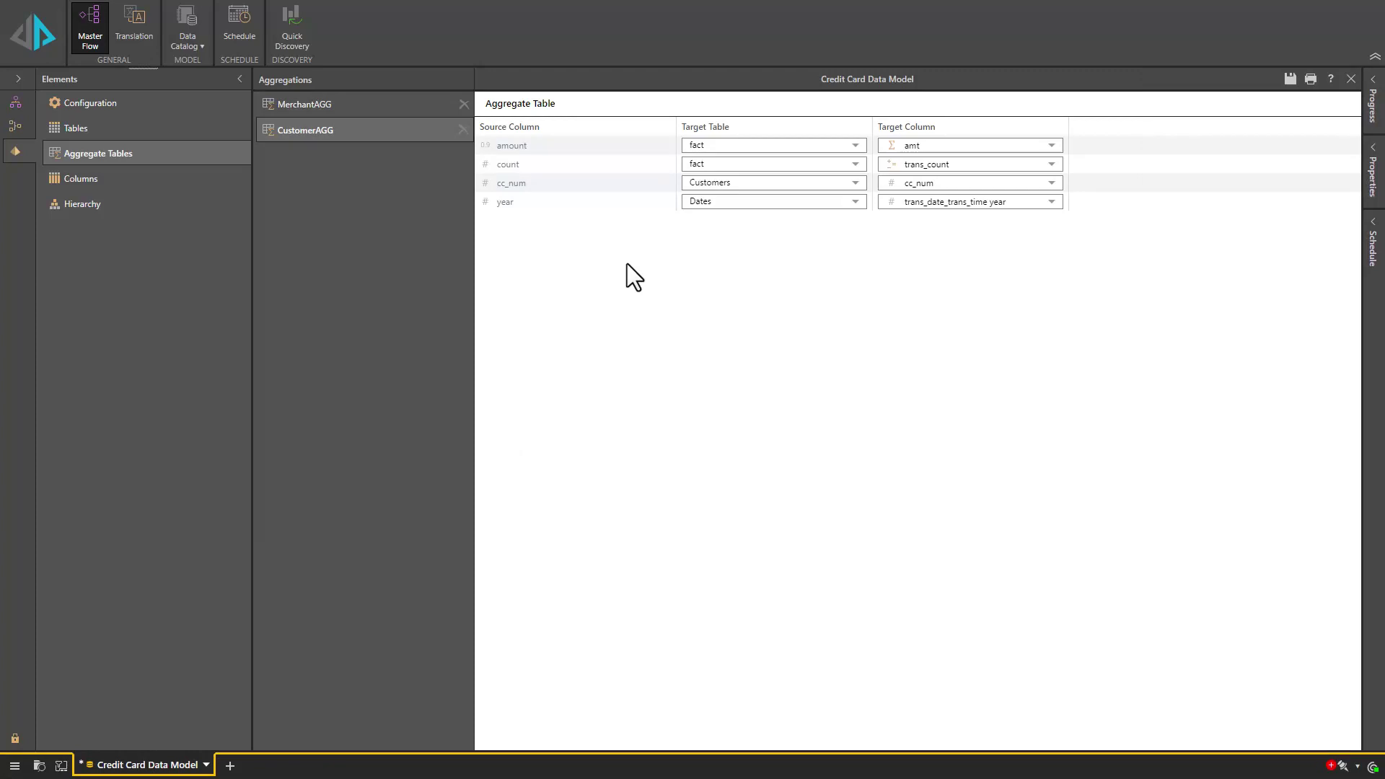
{"action": "left_click", "coordinate": [16, 33]}
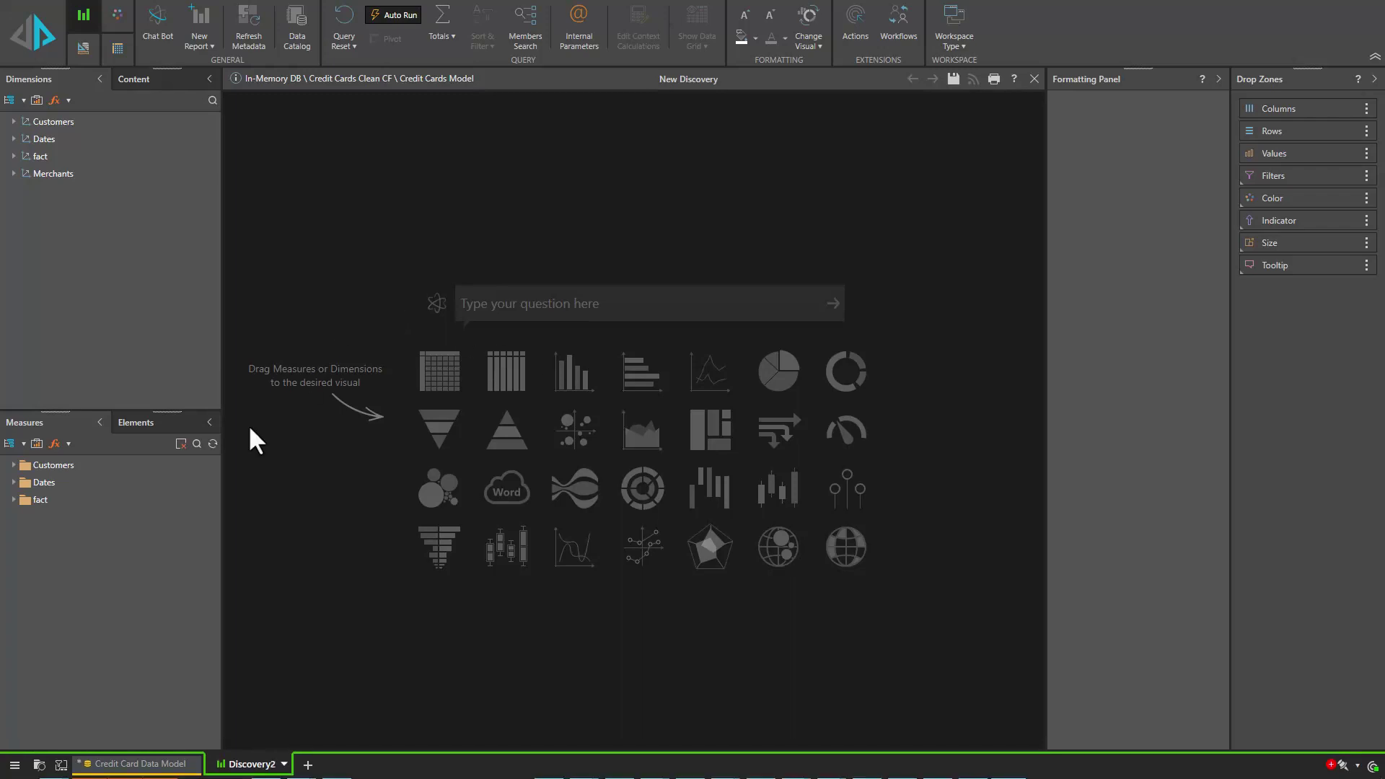
Add fact measures amt and trans_count to the grid and select cc_num under Customers.
{"action": "left_click", "coordinate": [13, 499]}
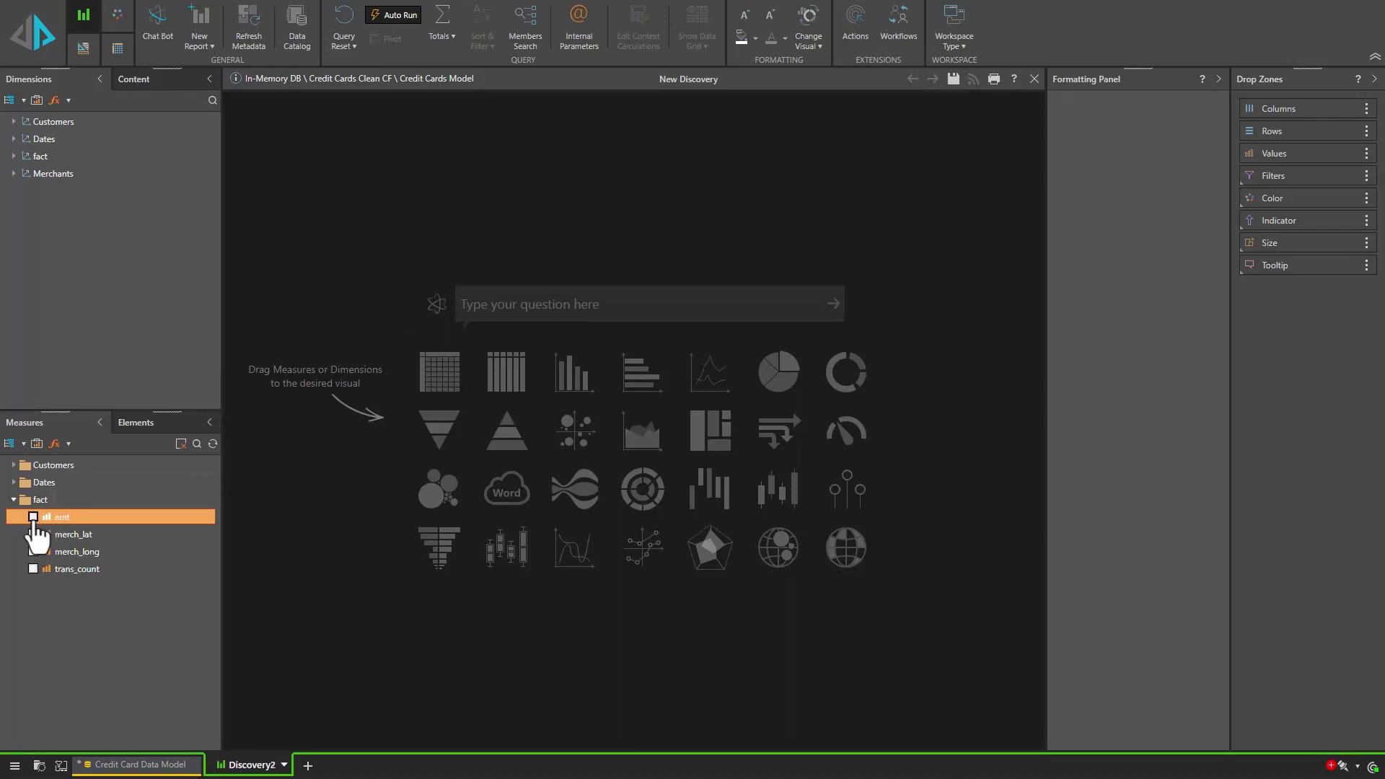
{"action": "left_click", "coordinate": [33, 517]}
{"action": "left_click", "coordinate": [33, 568]}
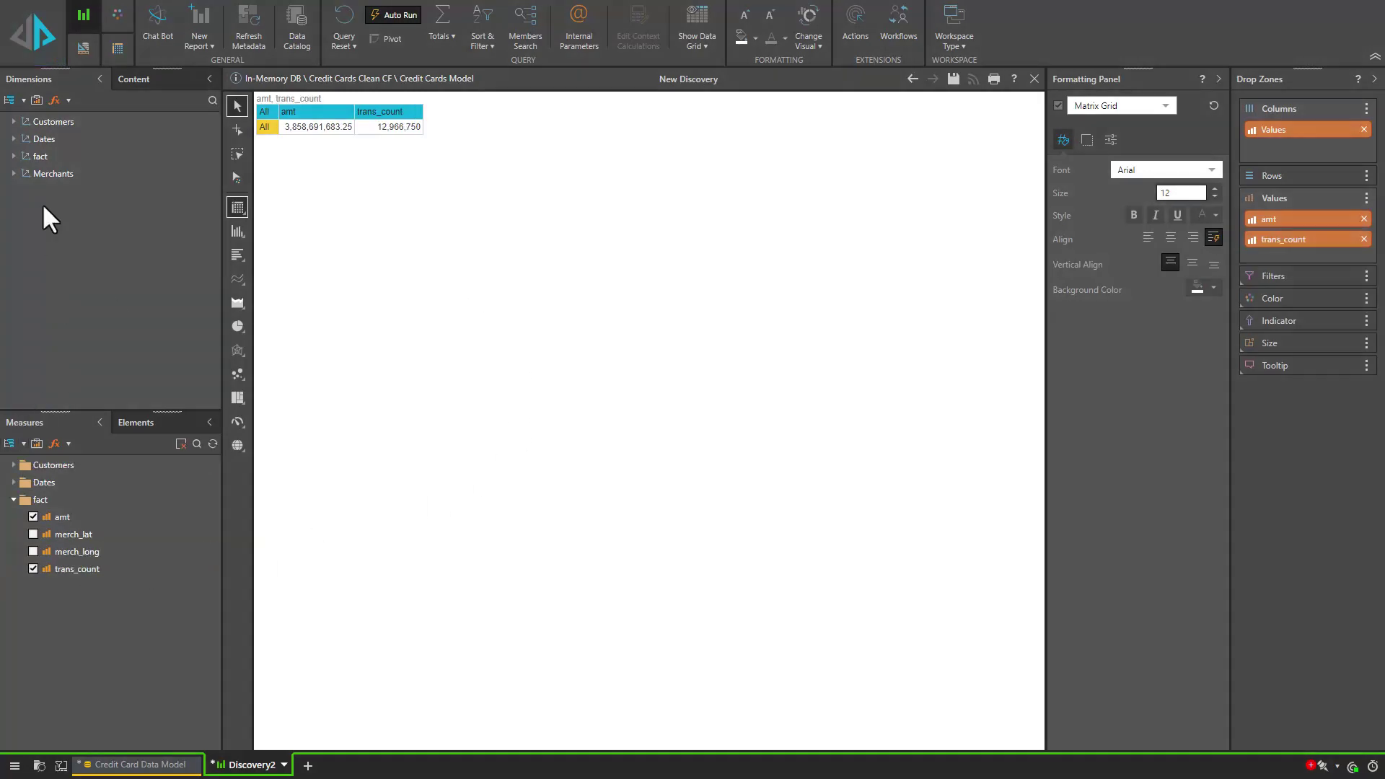
{"action": "left_click", "coordinate": [13, 121]}
{"action": "left_click", "coordinate": [54, 139]}
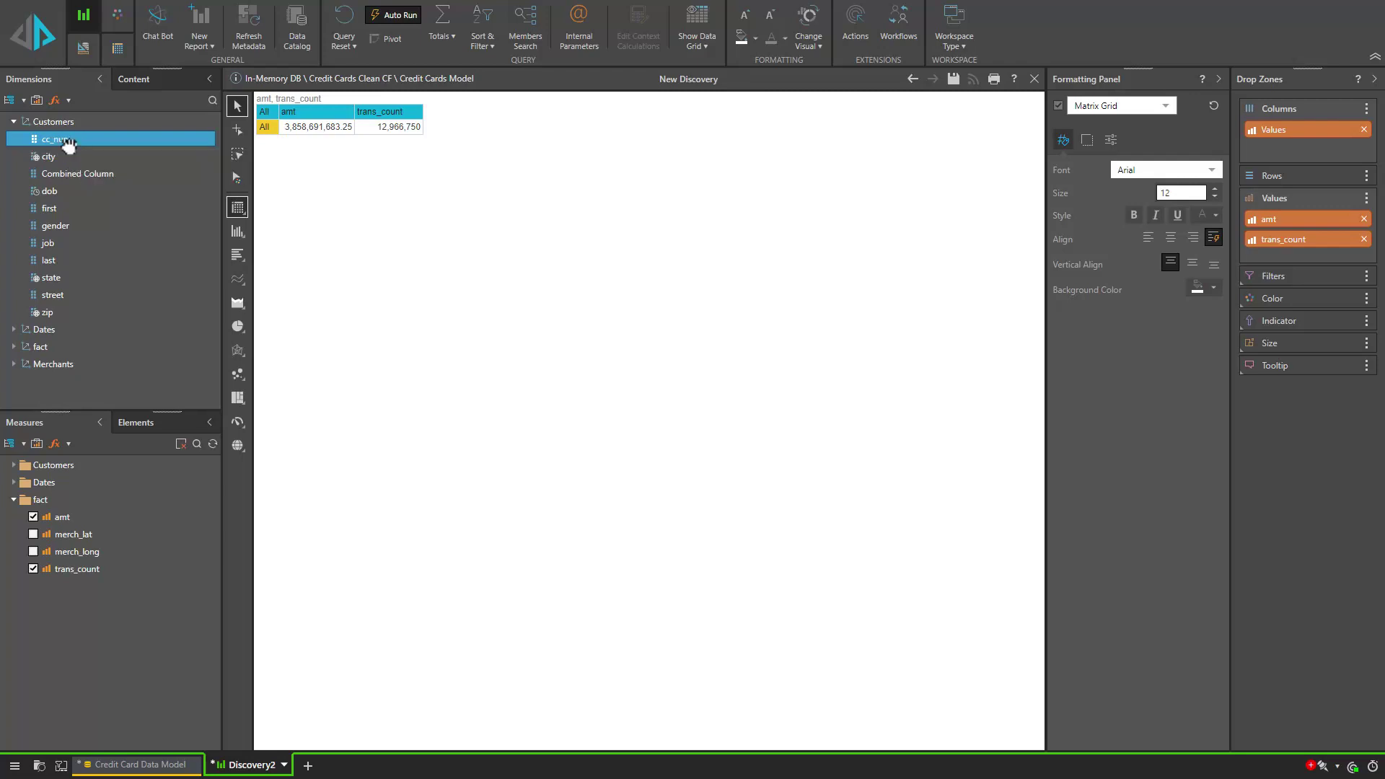
Break amt and trans_count down by Customers cc_num and check the query text reads CustomerAGG.
{"action": "left_click_drag", "start_coordinate": [67, 143], "coordinate": [331, 312]}
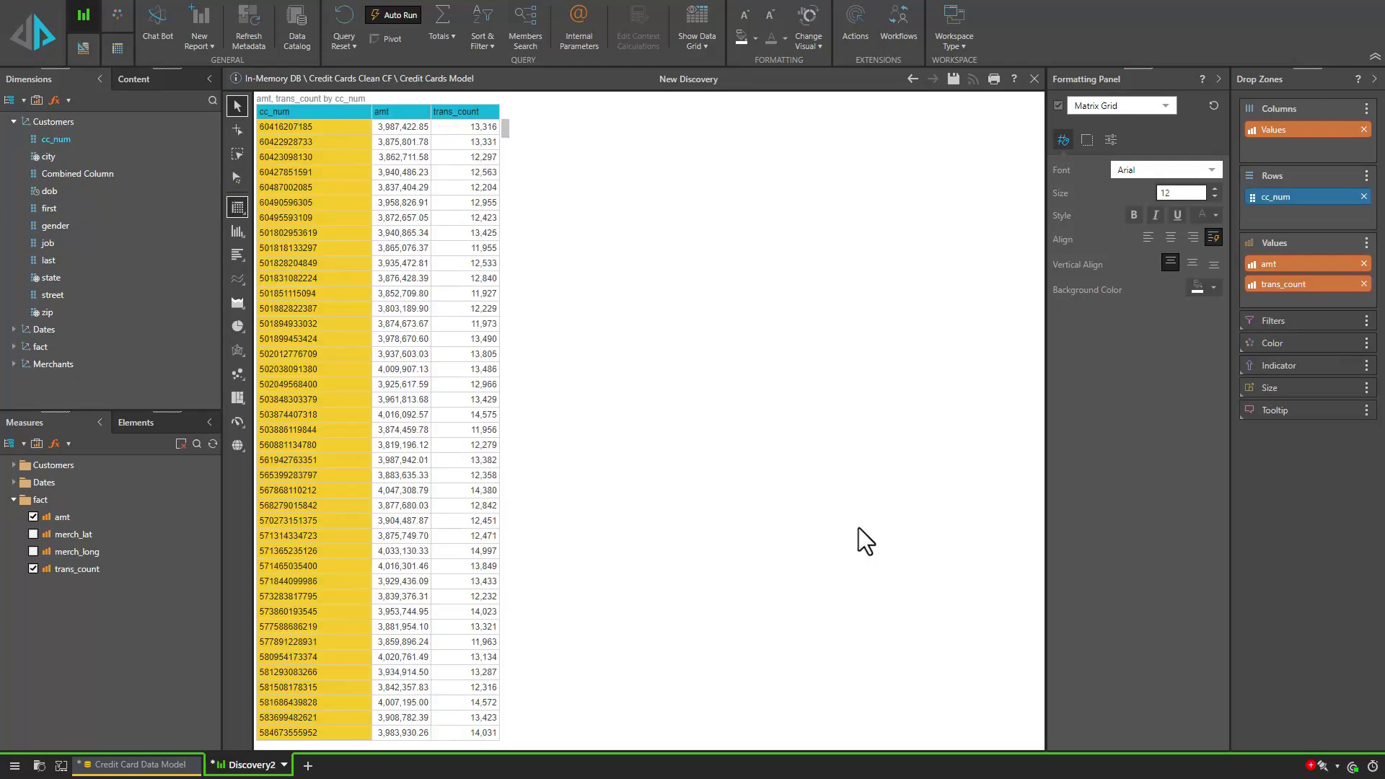
{"action": "left_click", "coordinate": [1373, 766]}
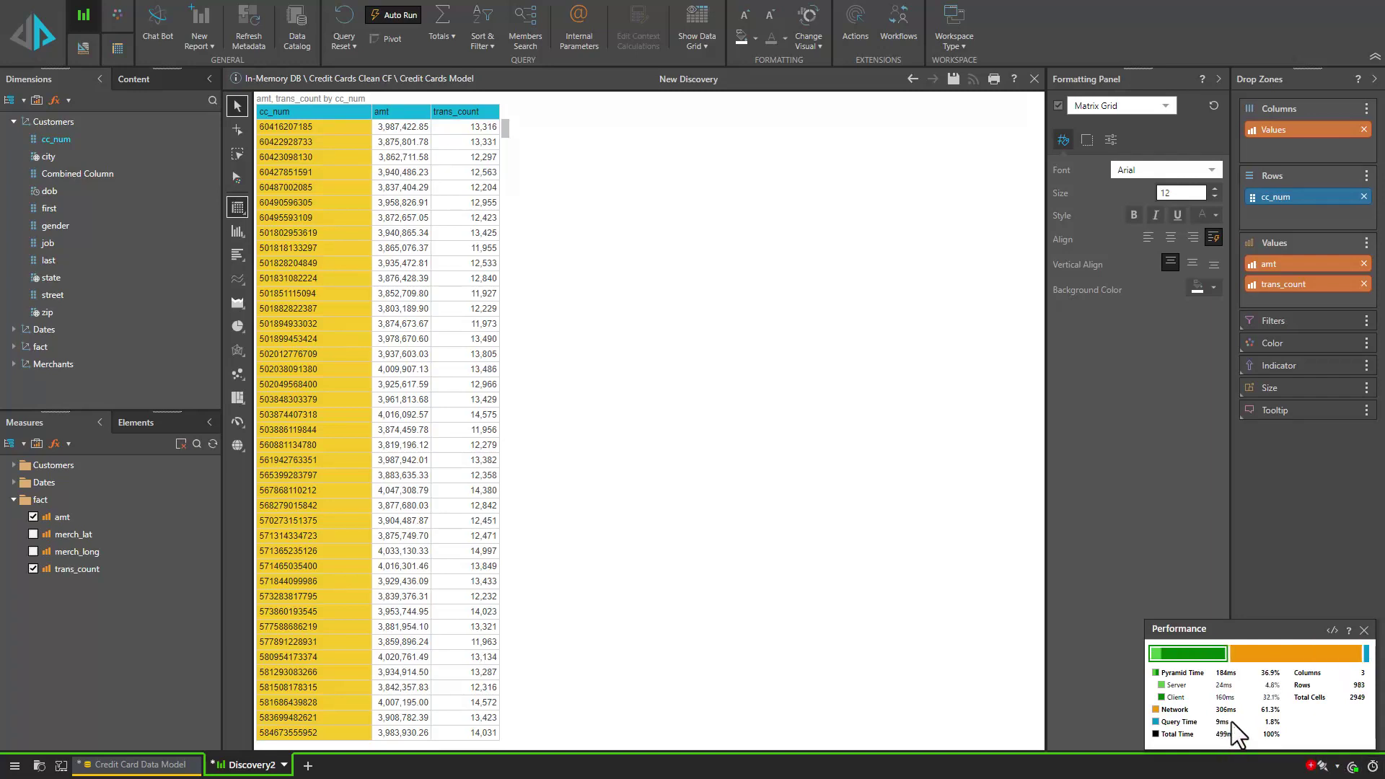
{"action": "left_click", "coordinate": [1334, 632]}
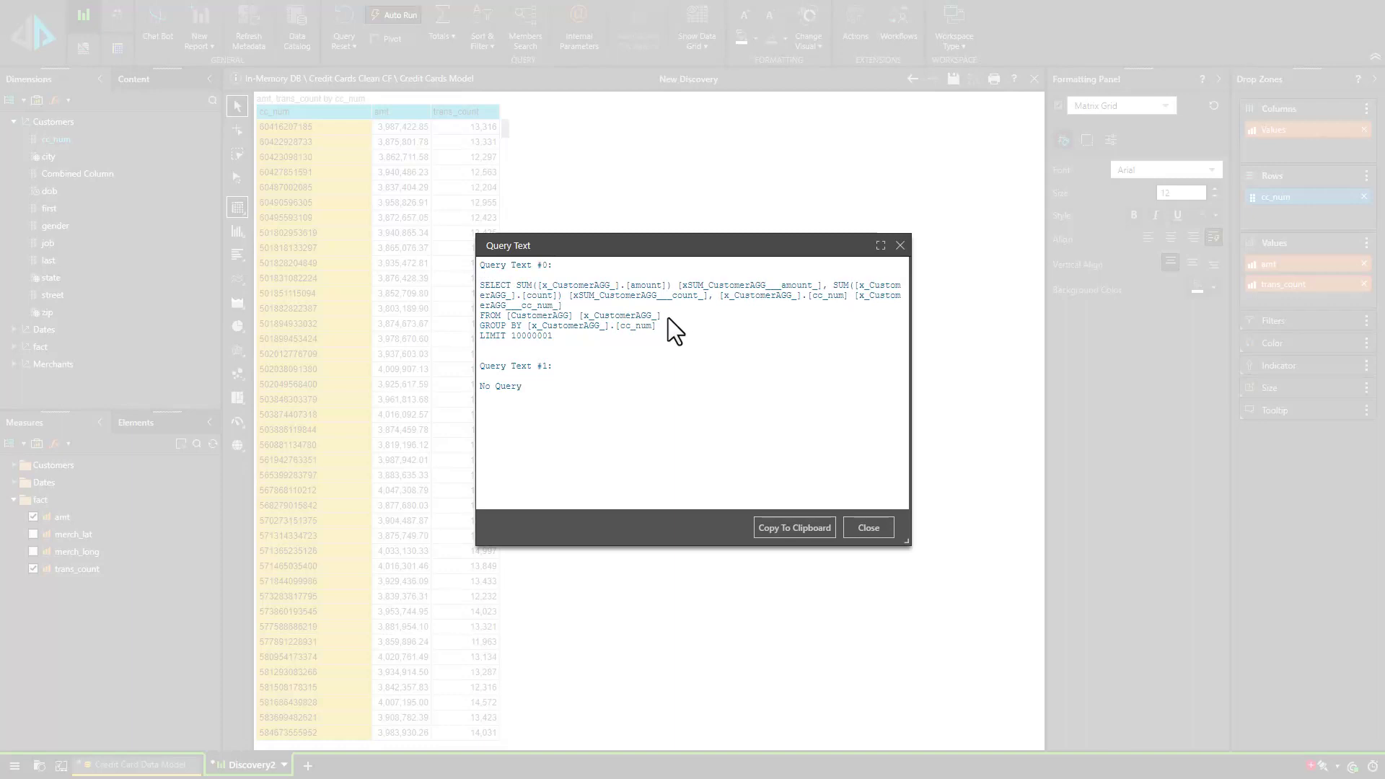
{"action": "left_click", "coordinate": [869, 527]}
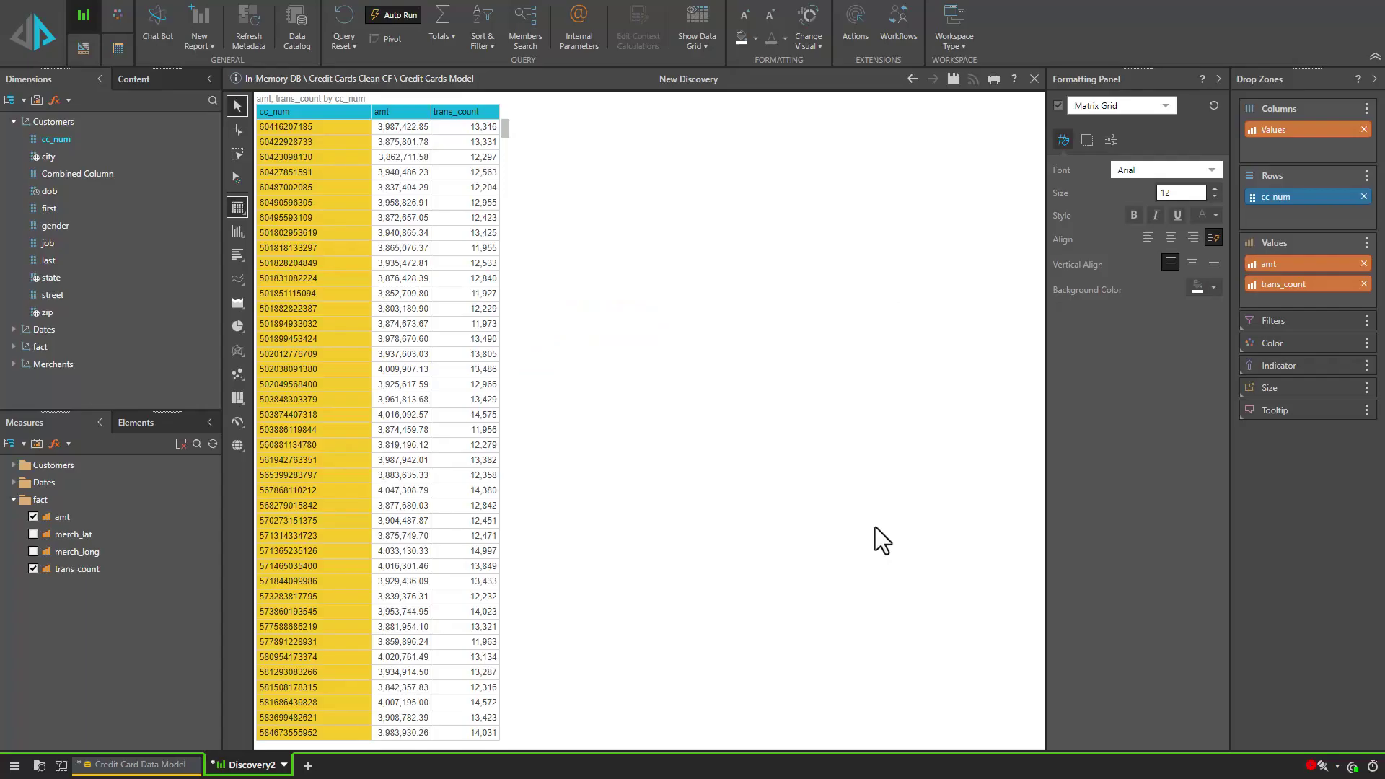
Swap the rows to fact cc_num and view the query text reading directly from fact.
{"action": "left_click", "coordinate": [1364, 197]}
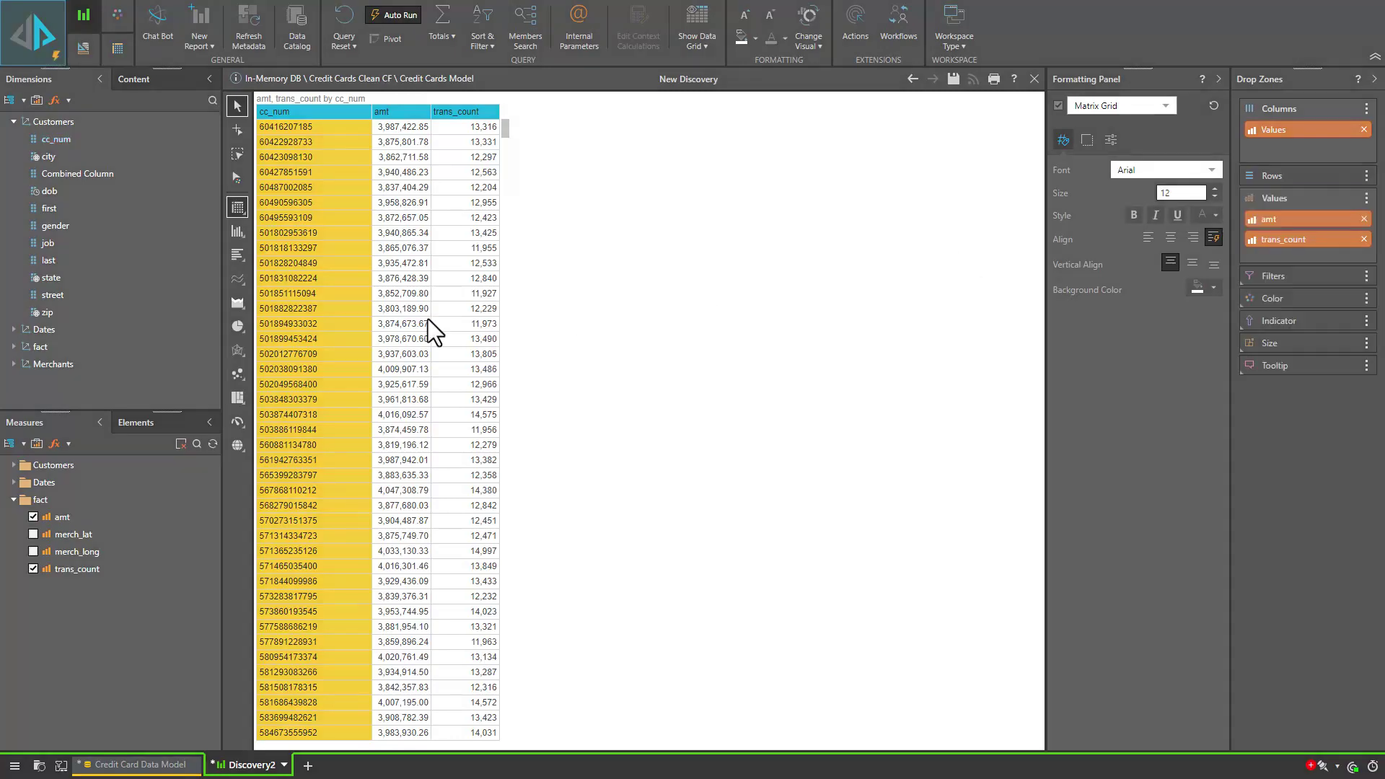
{"action": "left_click", "coordinate": [13, 347]}
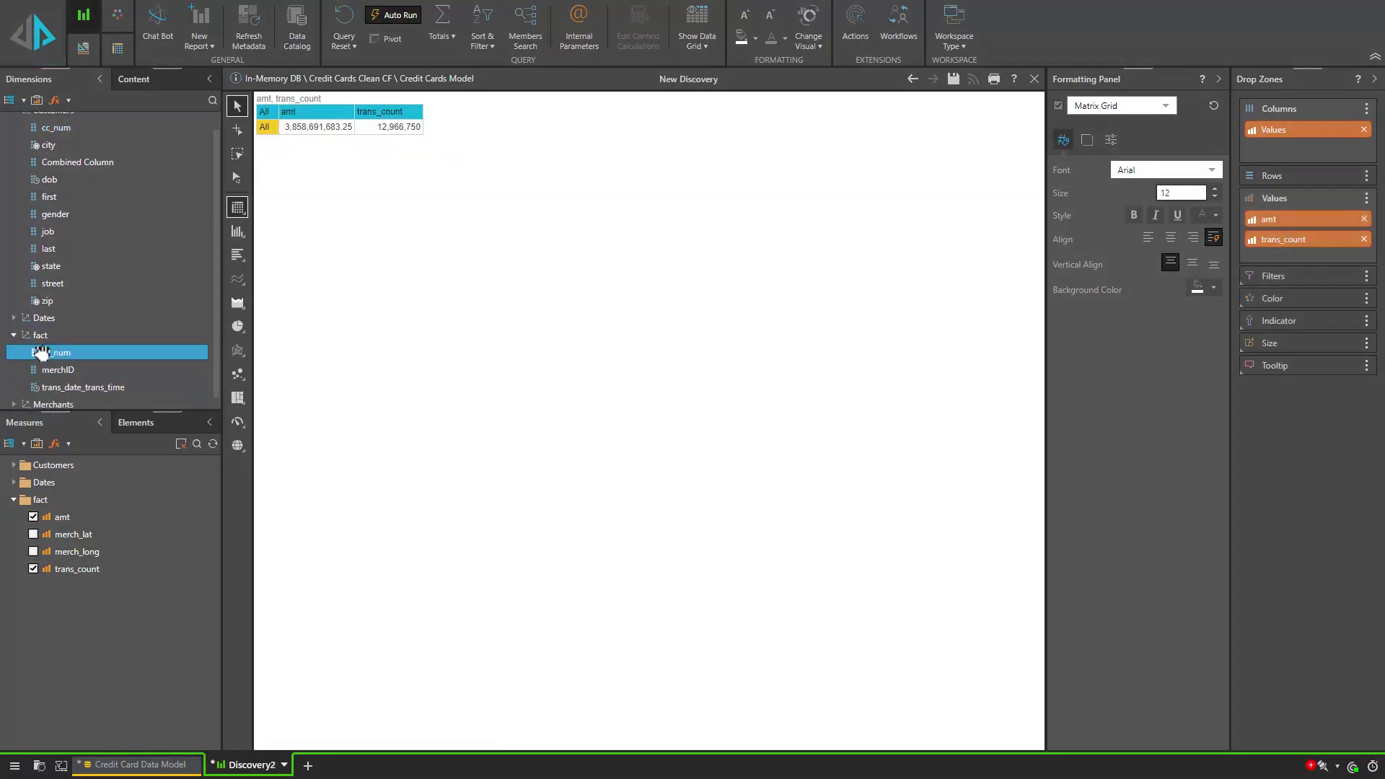
{"action": "left_click", "coordinate": [69, 349]}
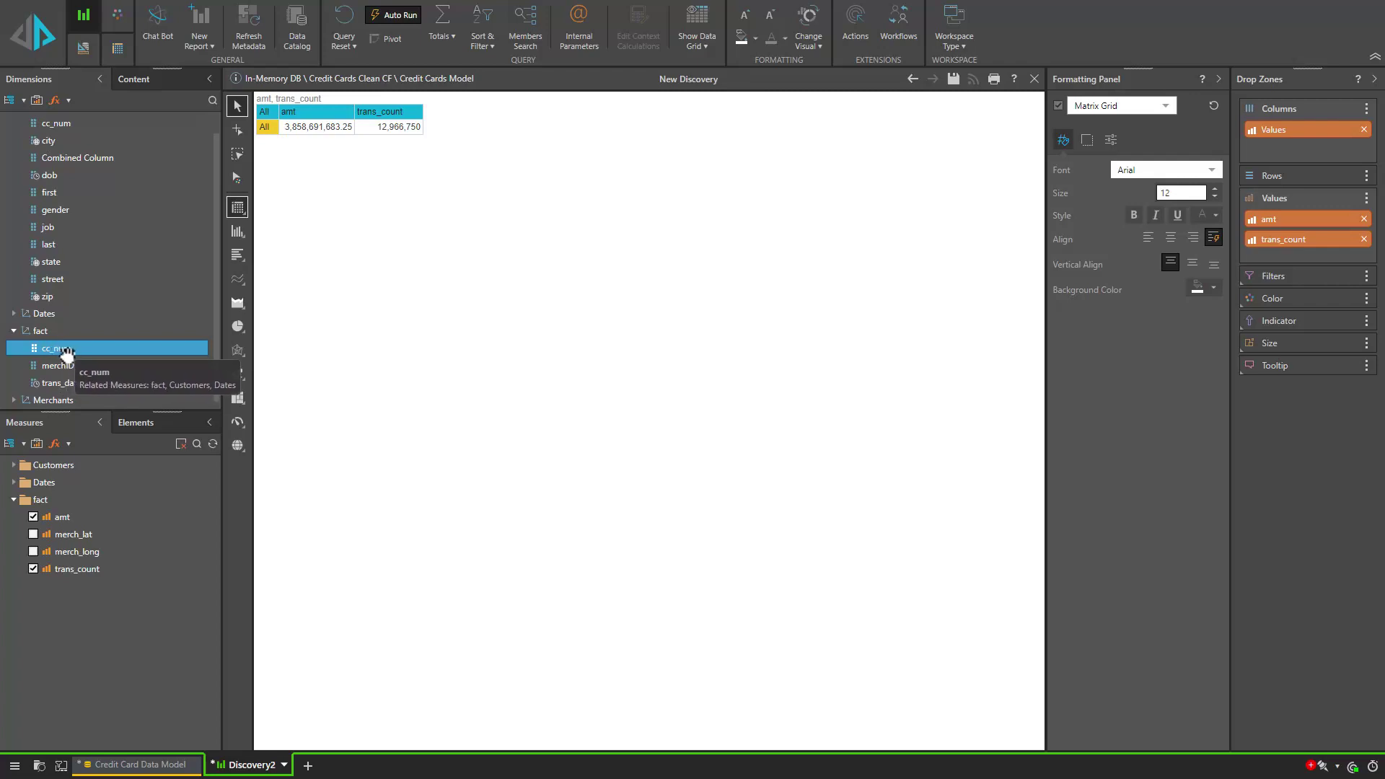
{"action": "double_click", "coordinate": [65, 350]}
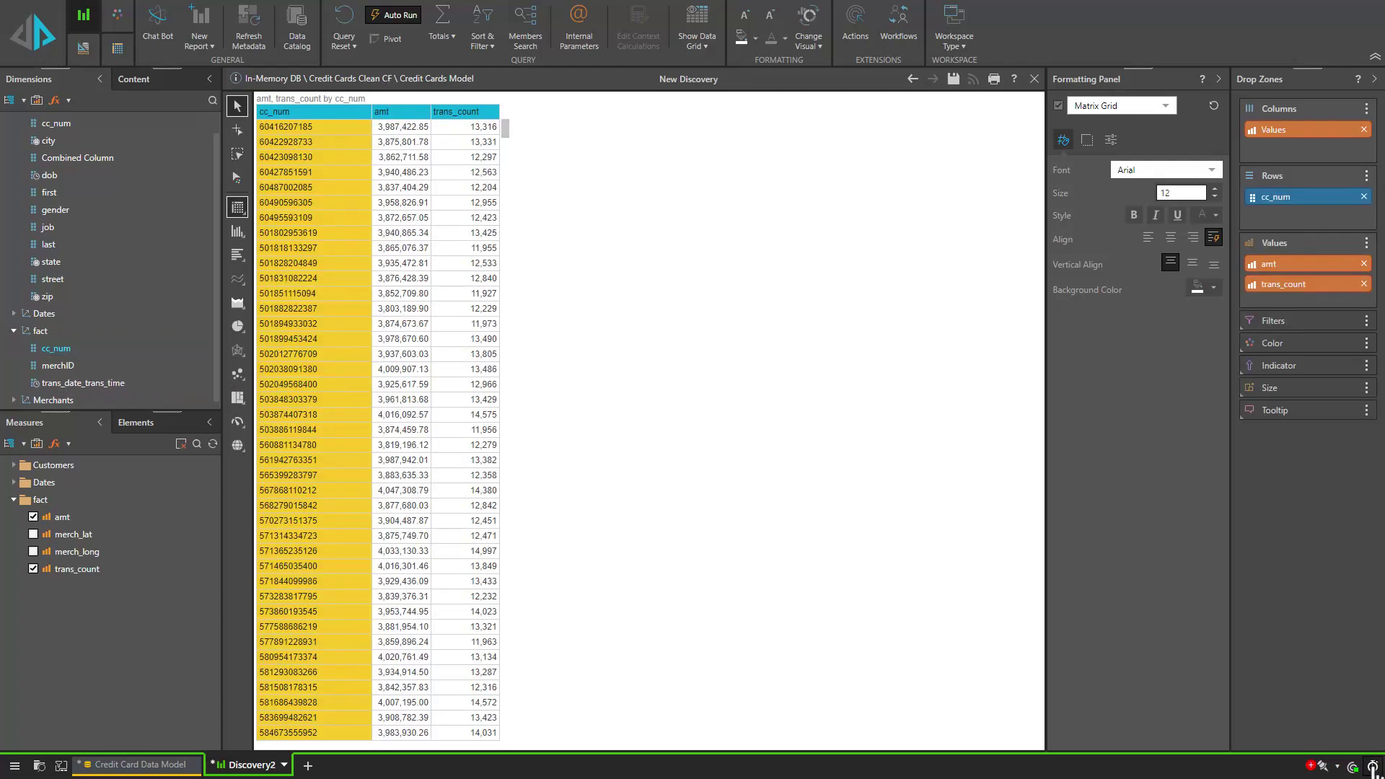
{"action": "left_click", "coordinate": [1373, 765]}
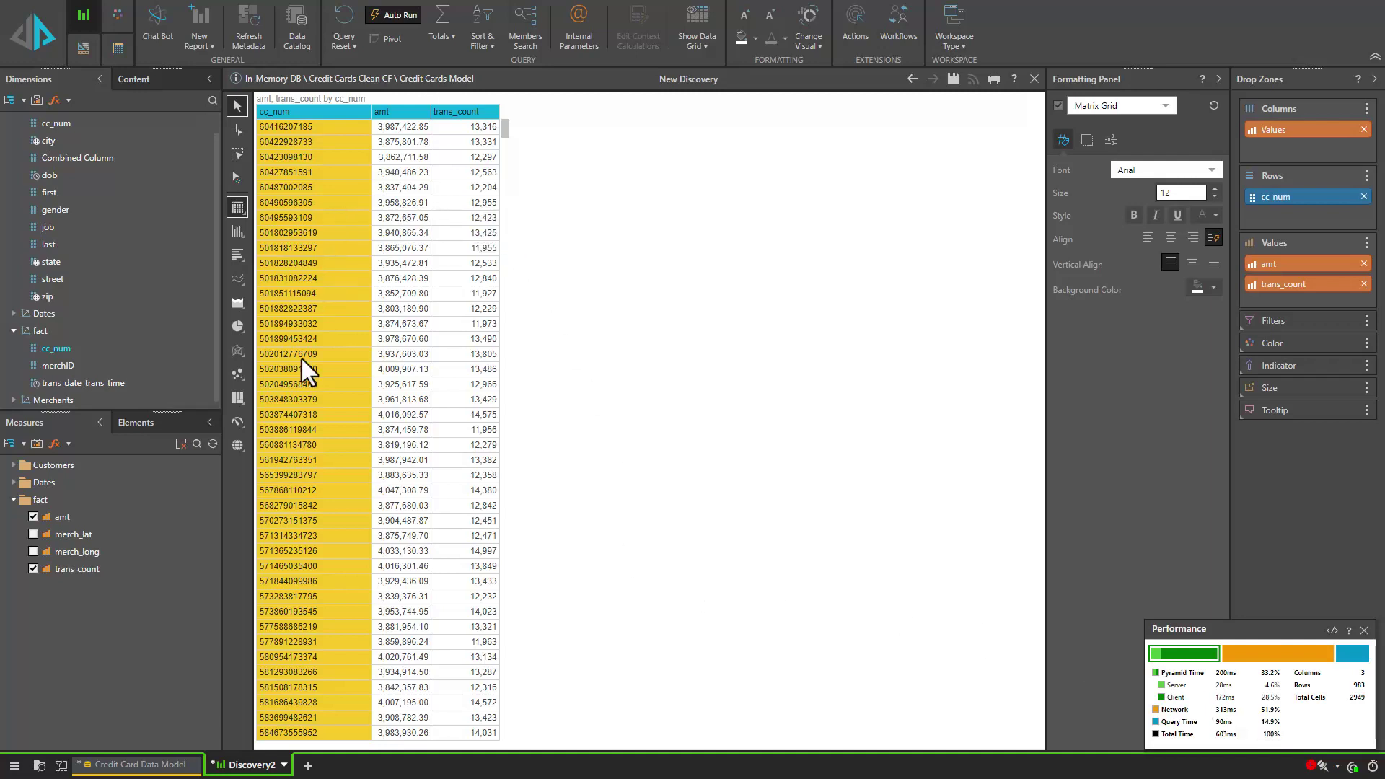
{"action": "left_click", "coordinate": [1333, 631]}
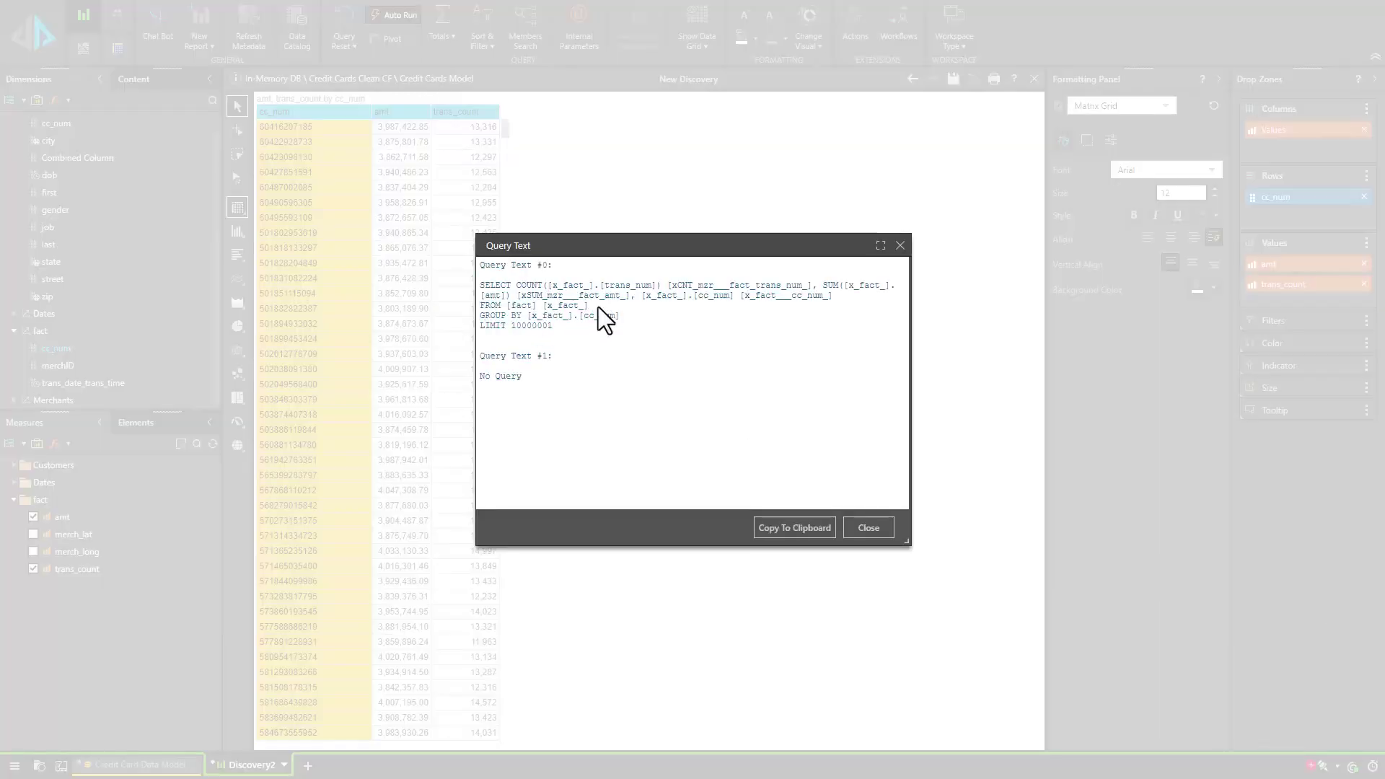